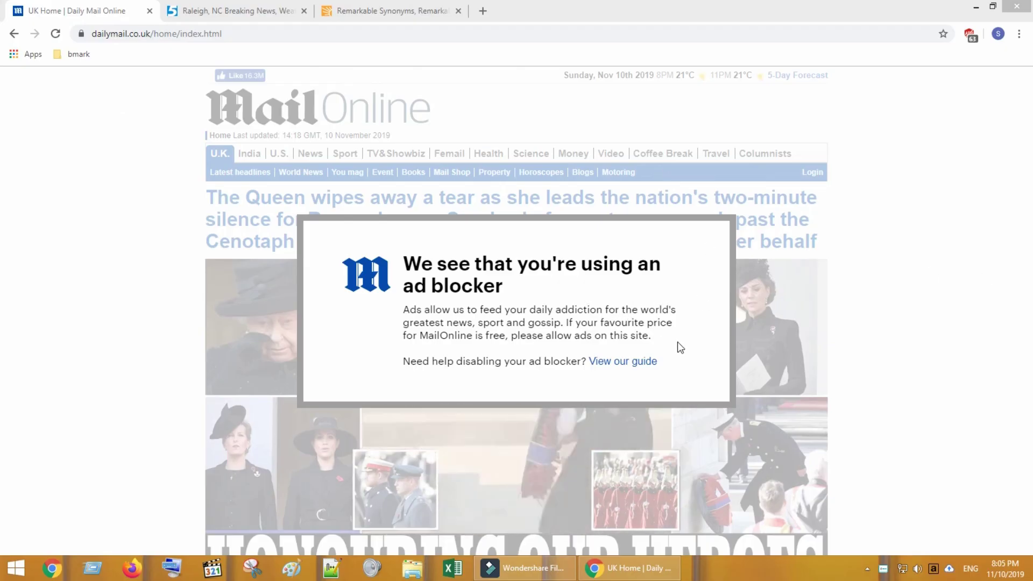
Bring the Chrome window showing the Daily Mail ad-blocker warning into focus
click(544, 295)
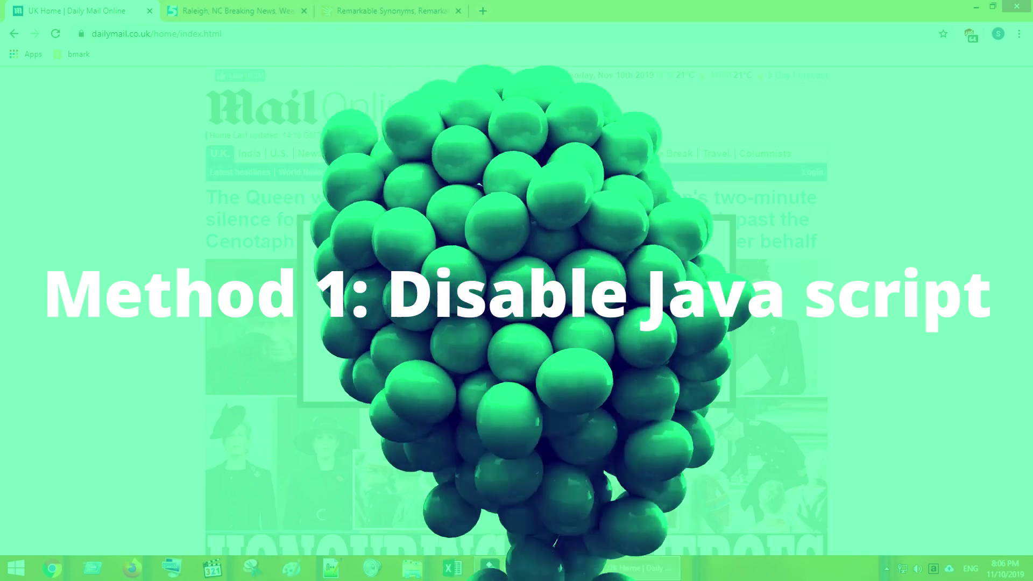
Copy the Daily Mail page address and go to Chrome's JavaScript site settings
click(208, 35)
key(ctrl+c)
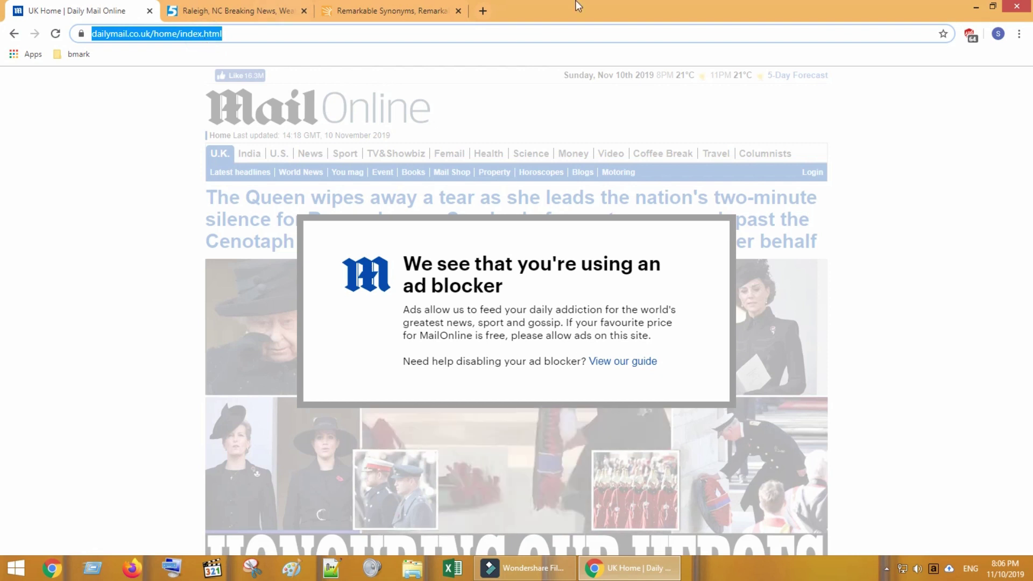
click(1018, 35)
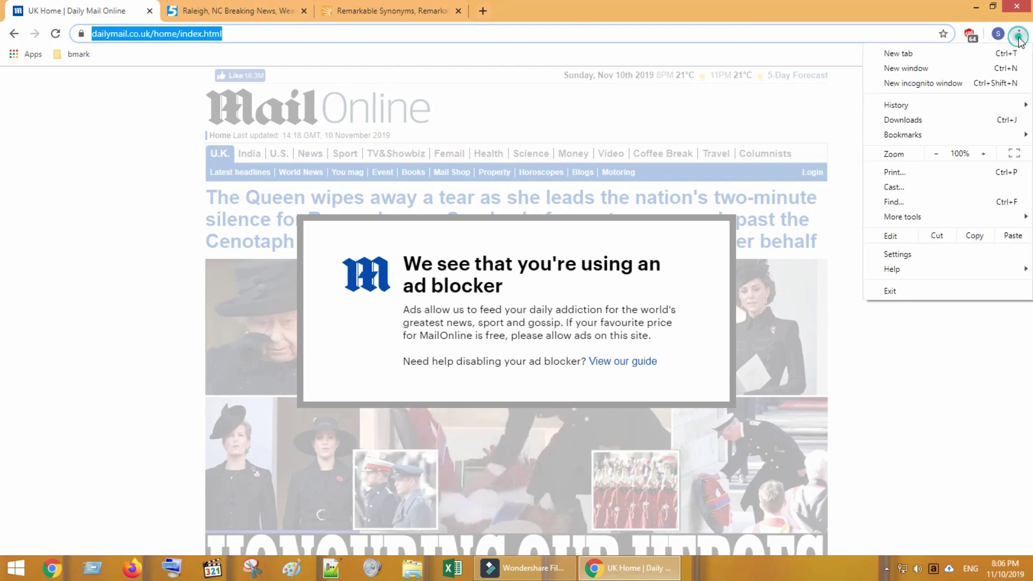
click(922, 255)
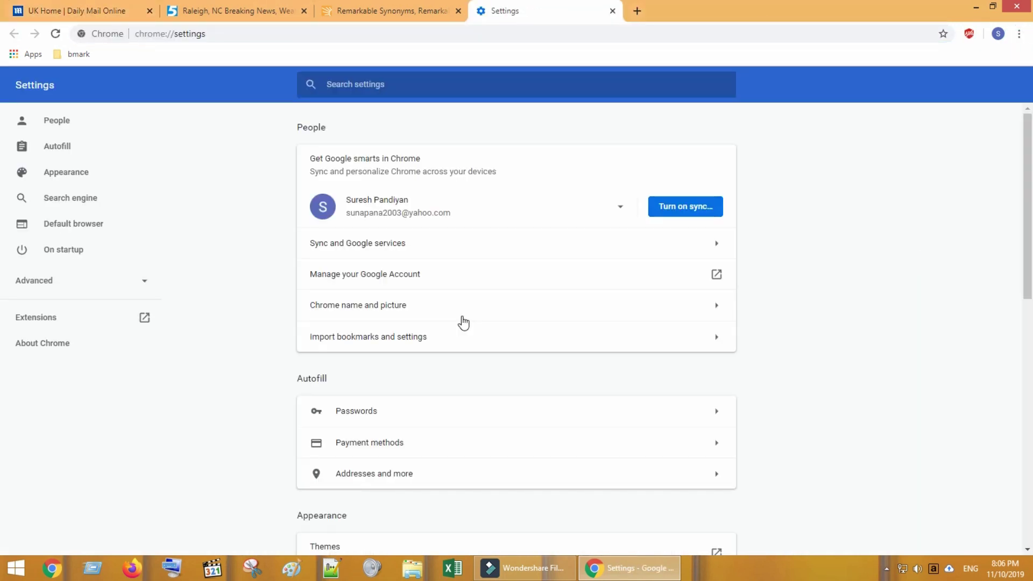
scroll(460, 321, down, 10)
click(512, 503)
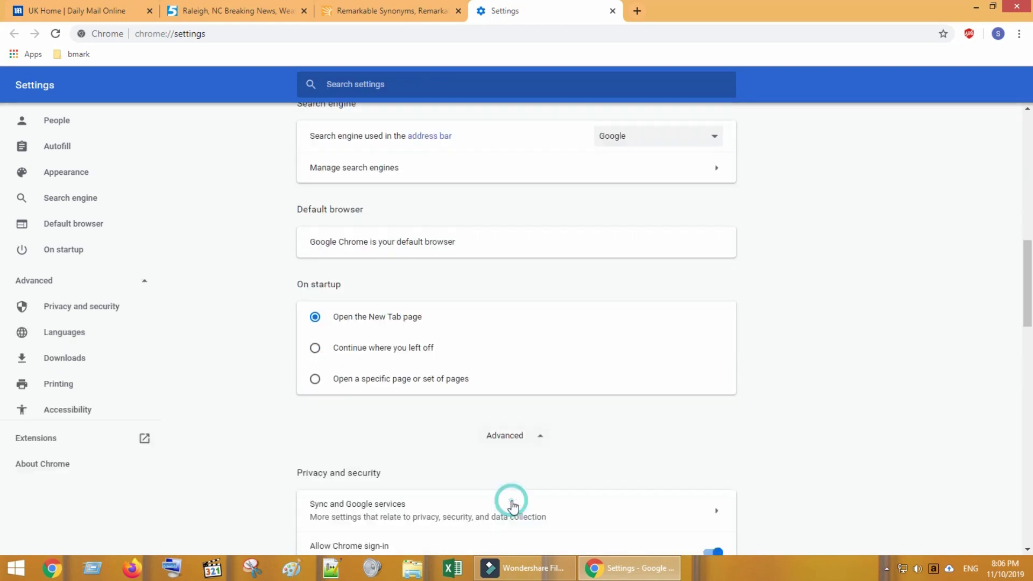
scroll(488, 393, down, 1)
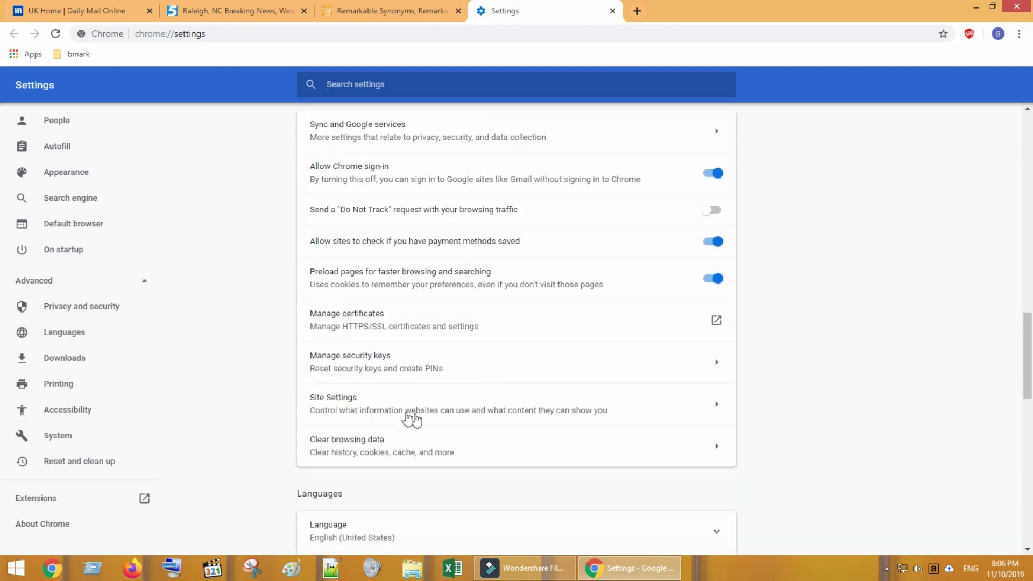
click(373, 408)
scroll(412, 342, down, 5)
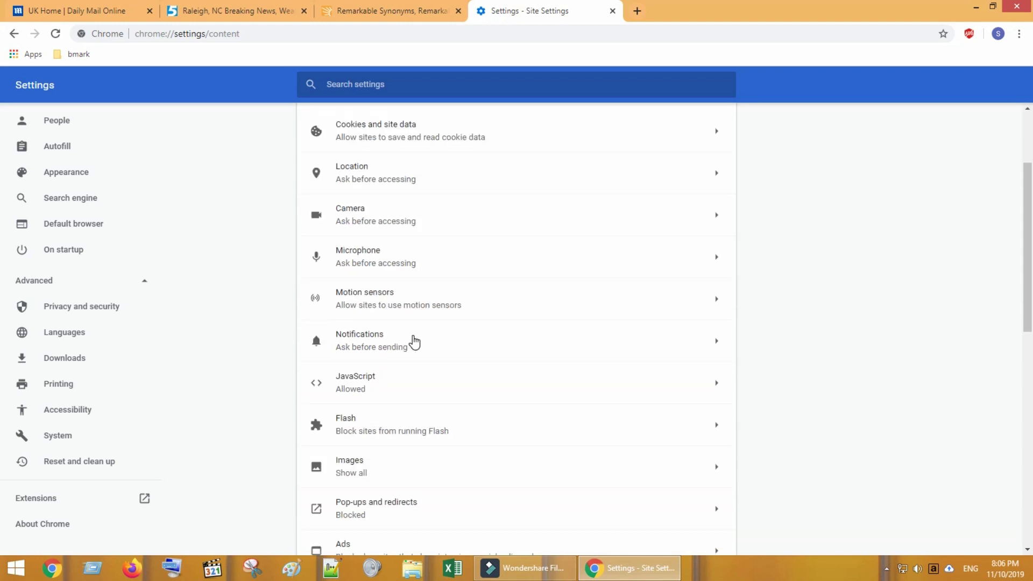
click(361, 192)
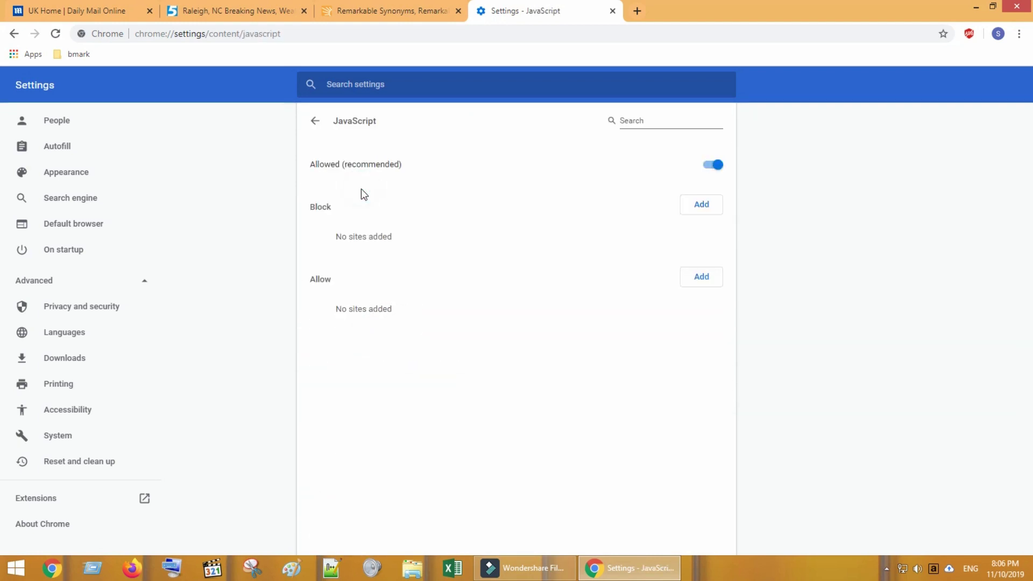
double_click(318, 207)
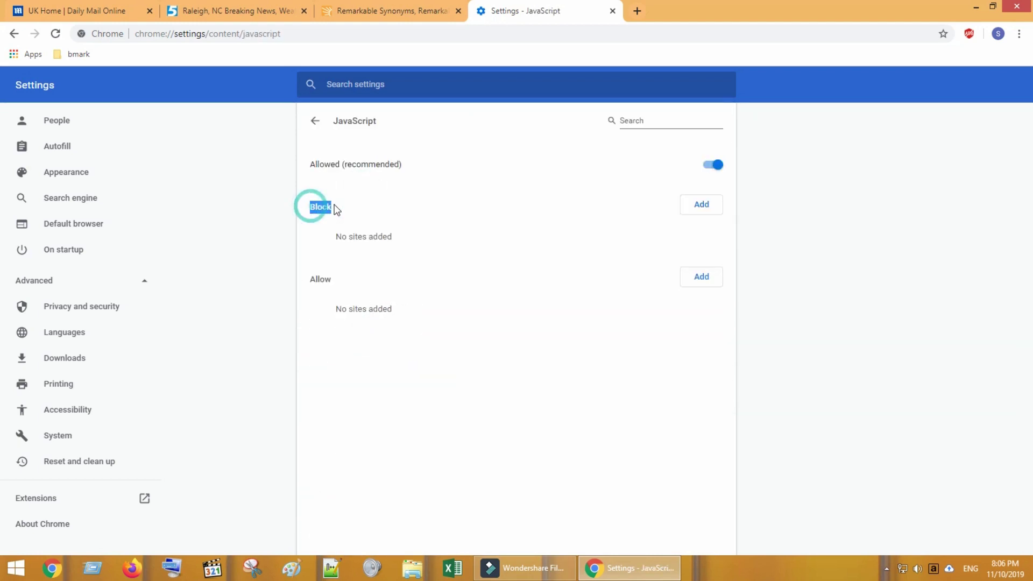
click(703, 208)
key(ctrl+v)
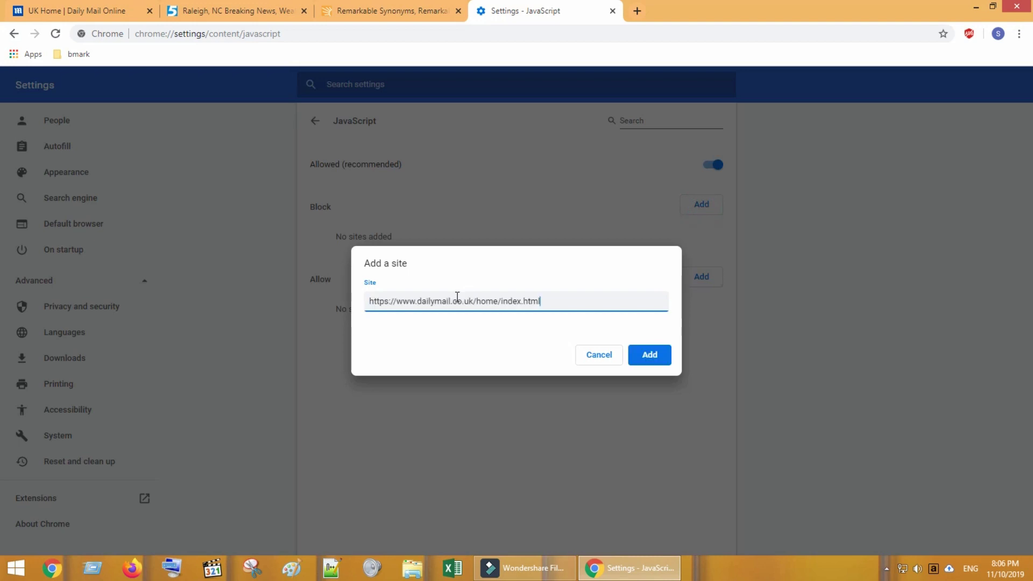
click(651, 357)
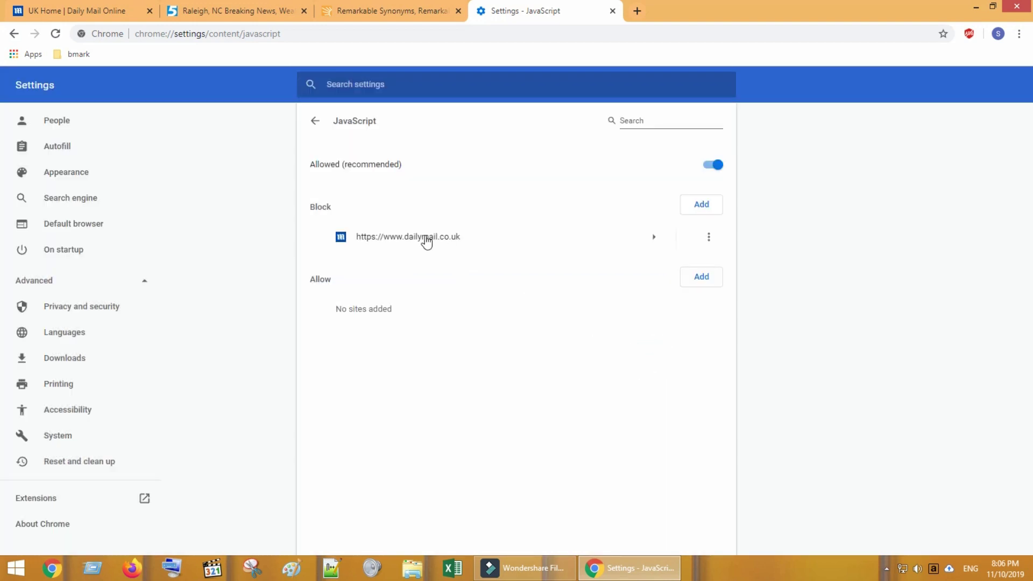
click(612, 11)
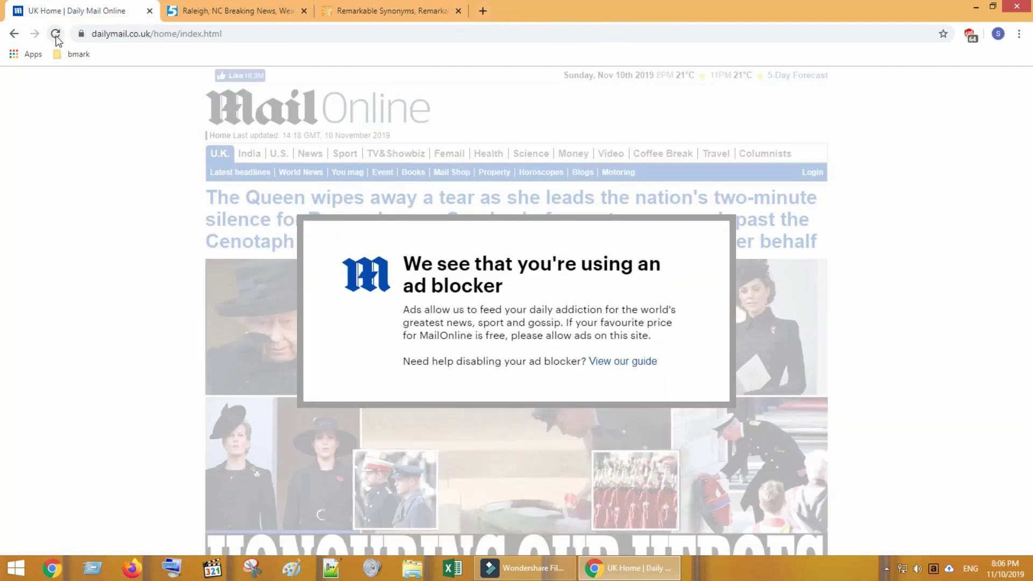
Reload the Daily Mail home page, open the Remembrance article, and check the Ad-Blocker panel
click(55, 33)
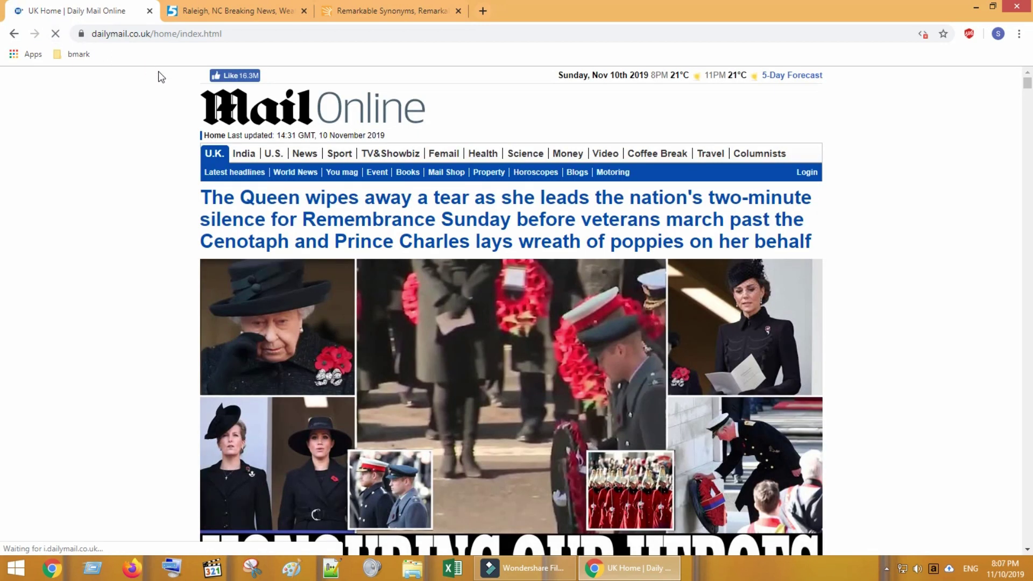
click(341, 203)
click(968, 34)
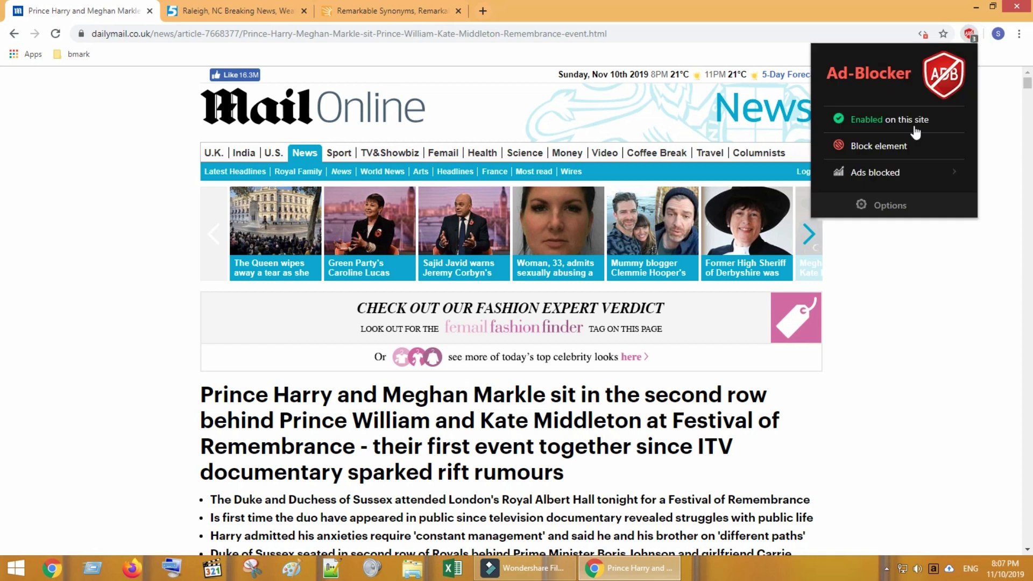
click(942, 254)
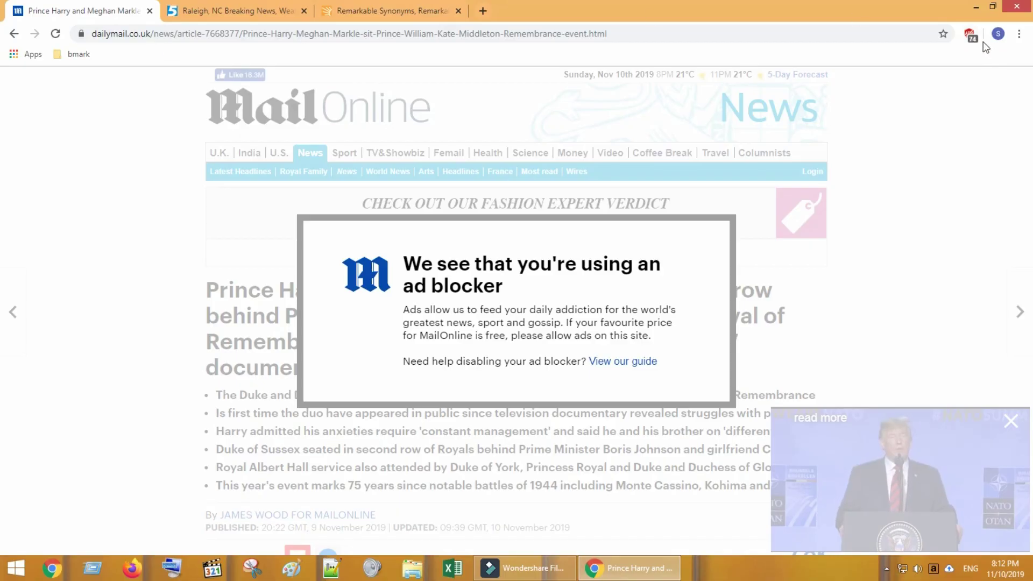
Disable Ad-Blocker on the Daily Mail site and bring up its Options page
click(971, 36)
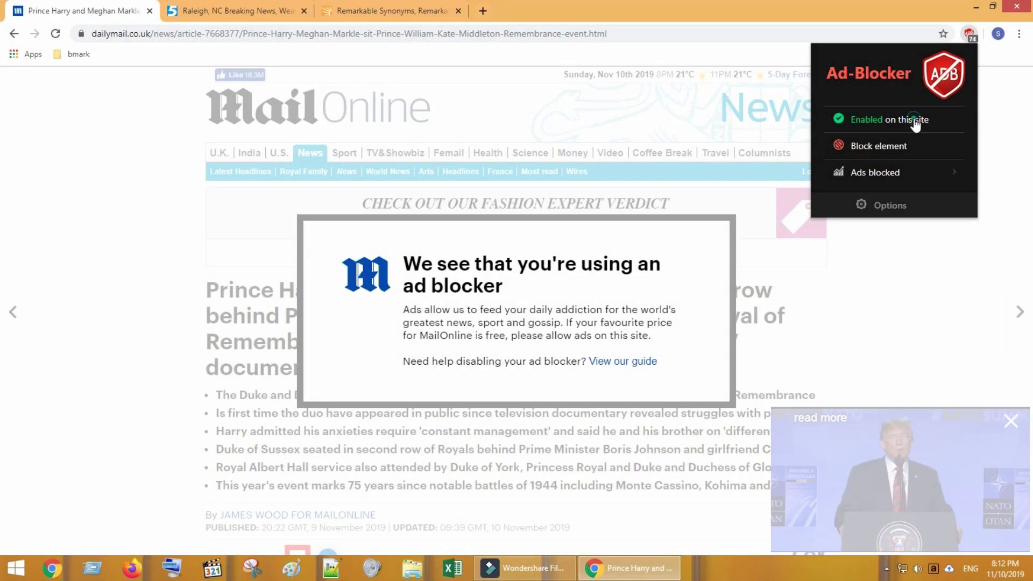
click(914, 120)
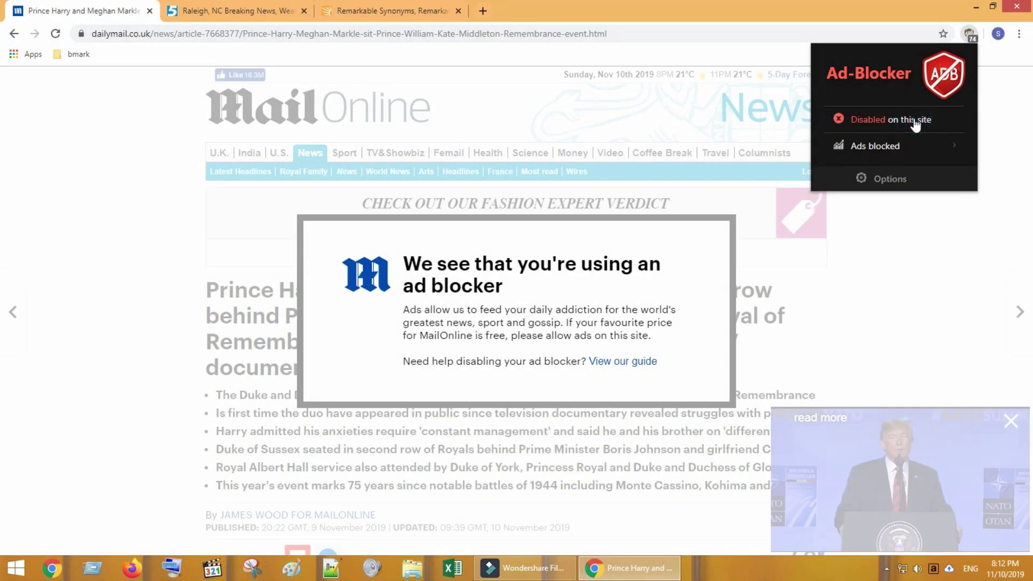
click(970, 35)
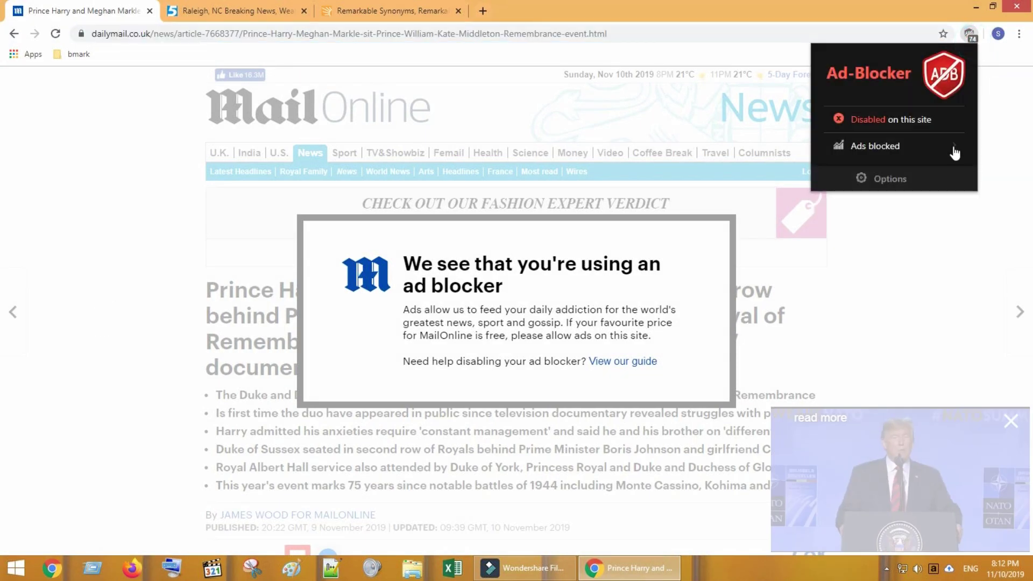
click(915, 178)
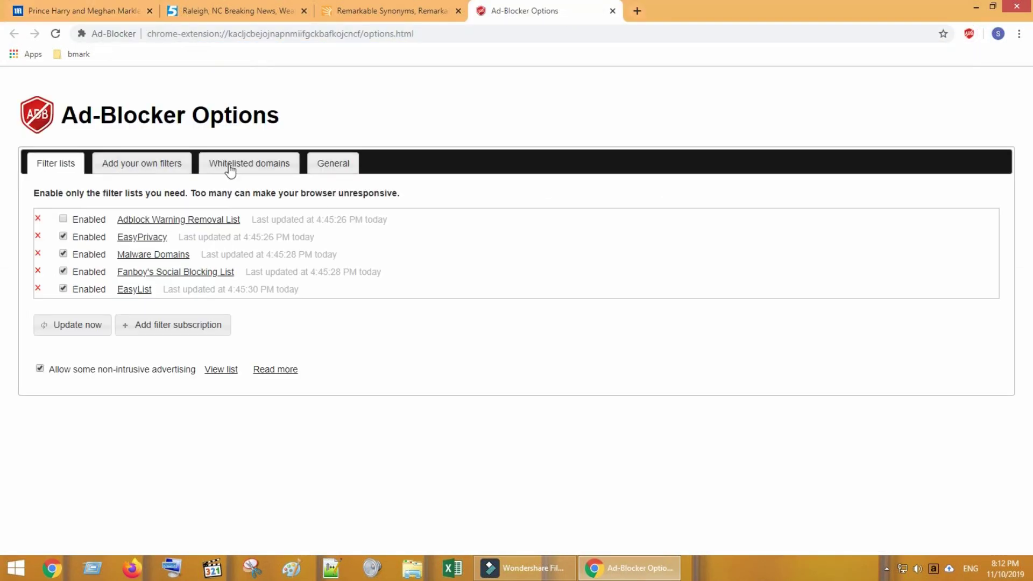
Add dailymail.co.uk to Ad-Blocker's whitelisted domains, close Options, and reload the article
click(273, 163)
click(208, 212)
click(65, 309)
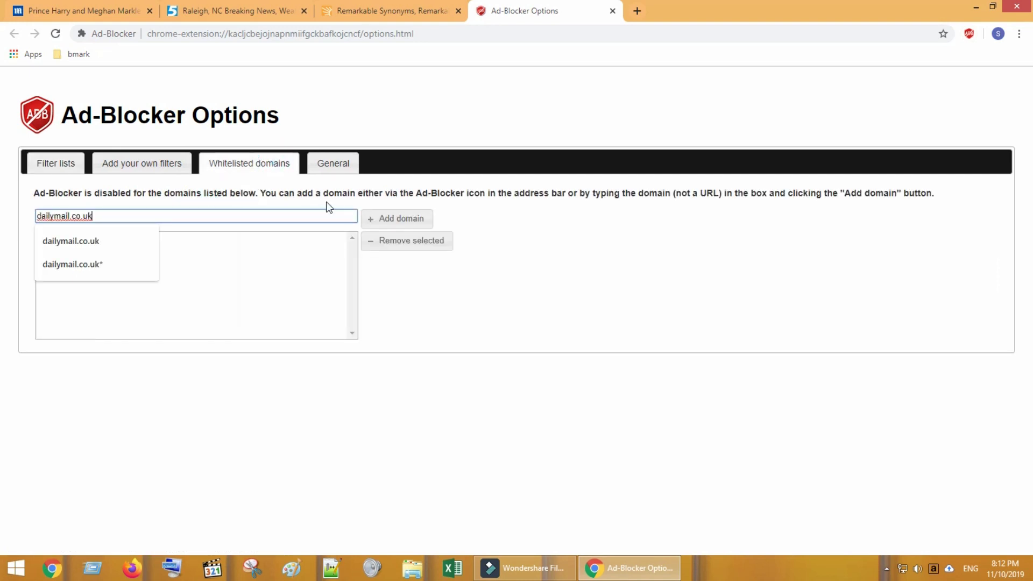
click(390, 217)
click(169, 237)
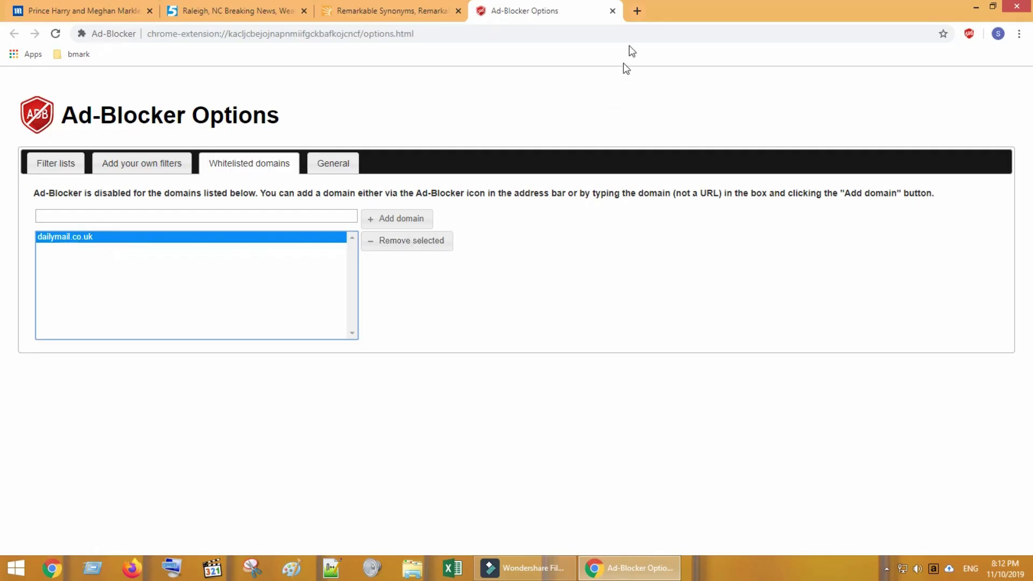
click(613, 11)
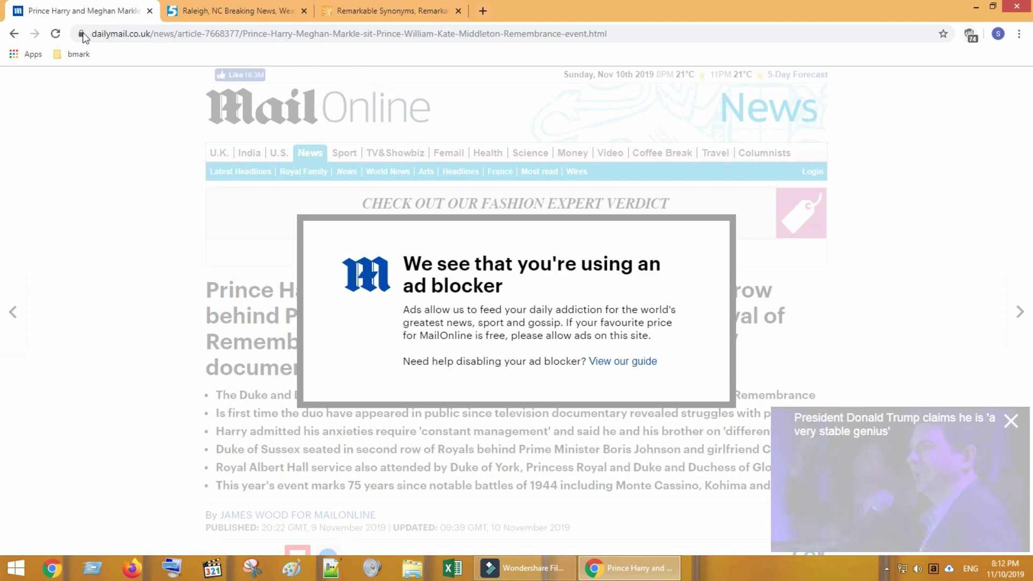
click(56, 34)
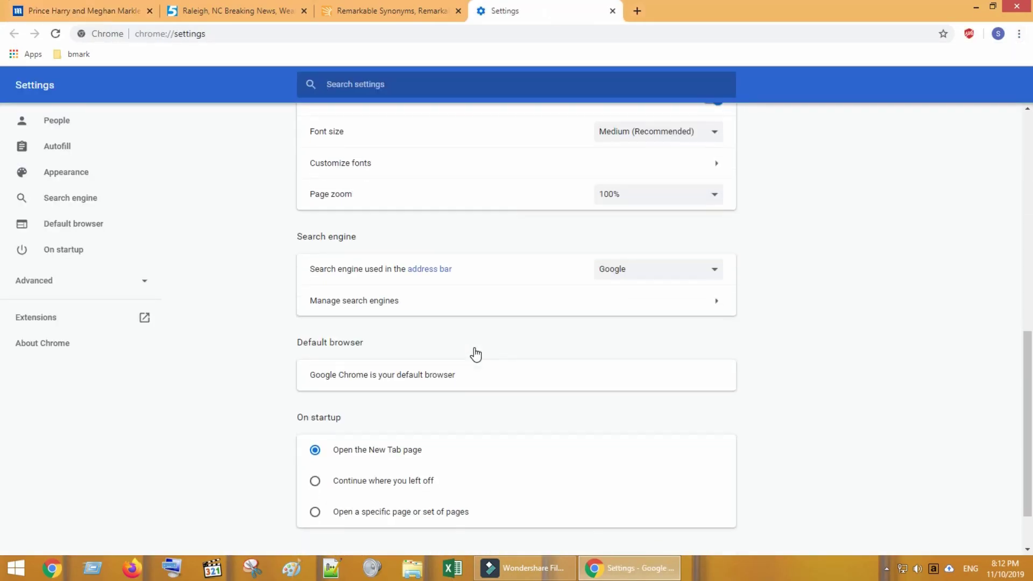
Set Chrome's Ads site permission to Allowed, then reload the Daily Mail article
click(518, 511)
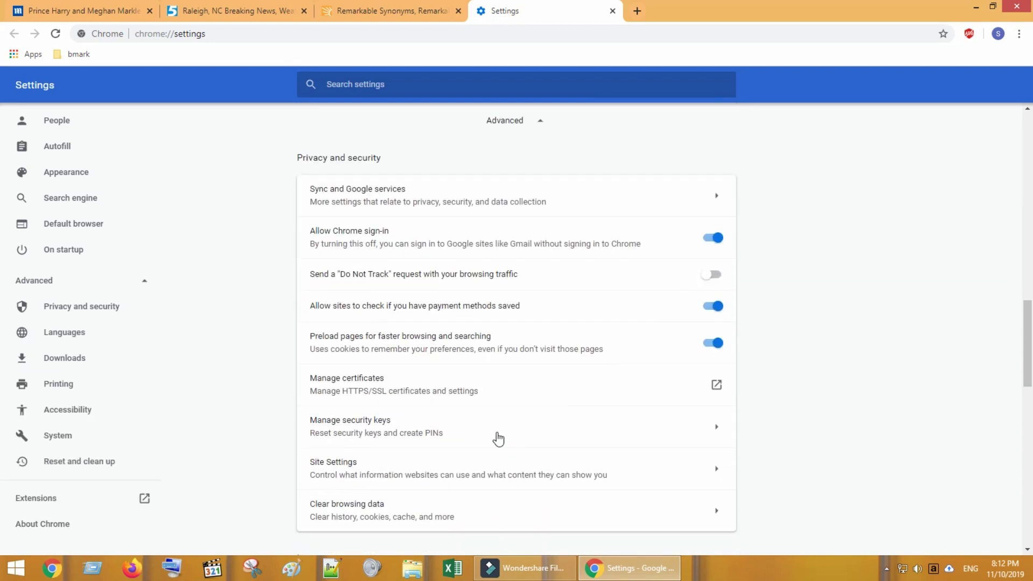
scroll(496, 436, down, 3)
click(378, 290)
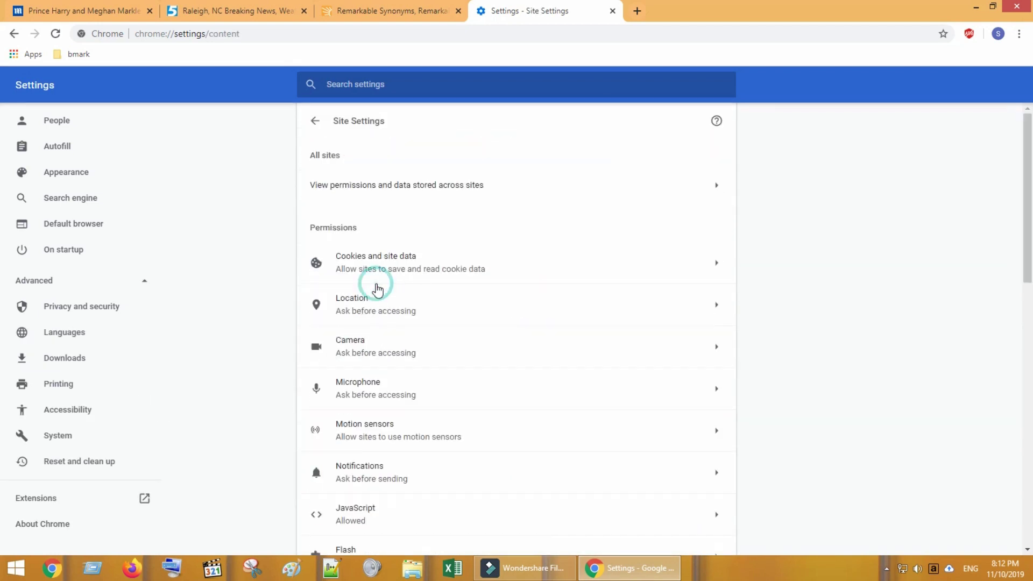
scroll(446, 335, down, 4)
scroll(445, 336, down, 2)
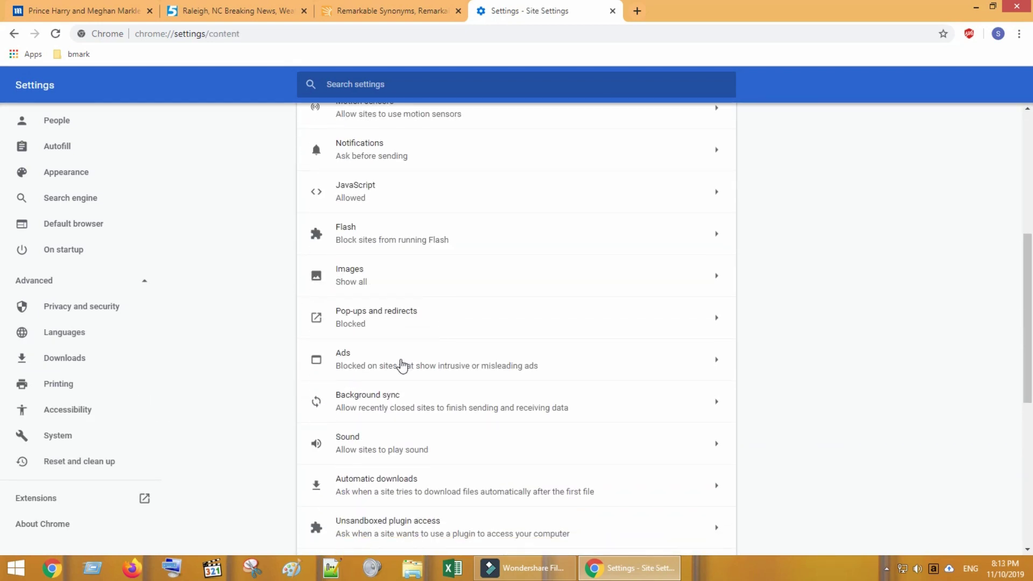
click(401, 360)
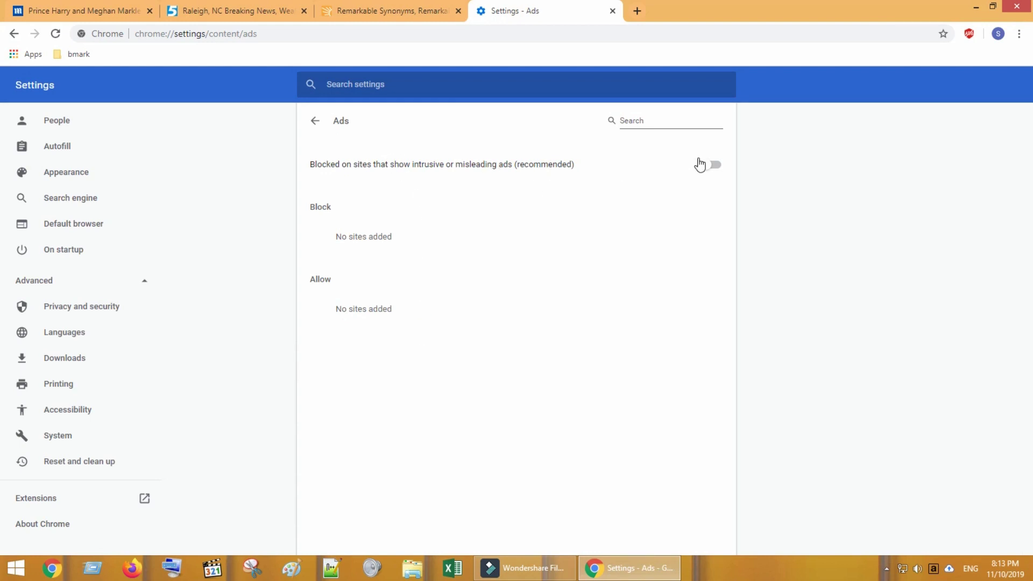
key(ctrl+minus)
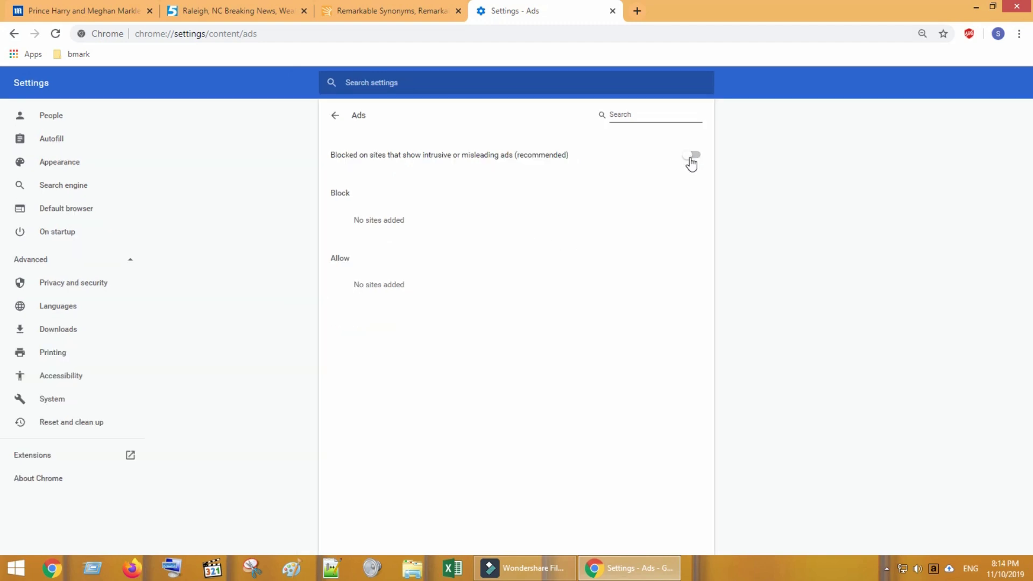
click(692, 161)
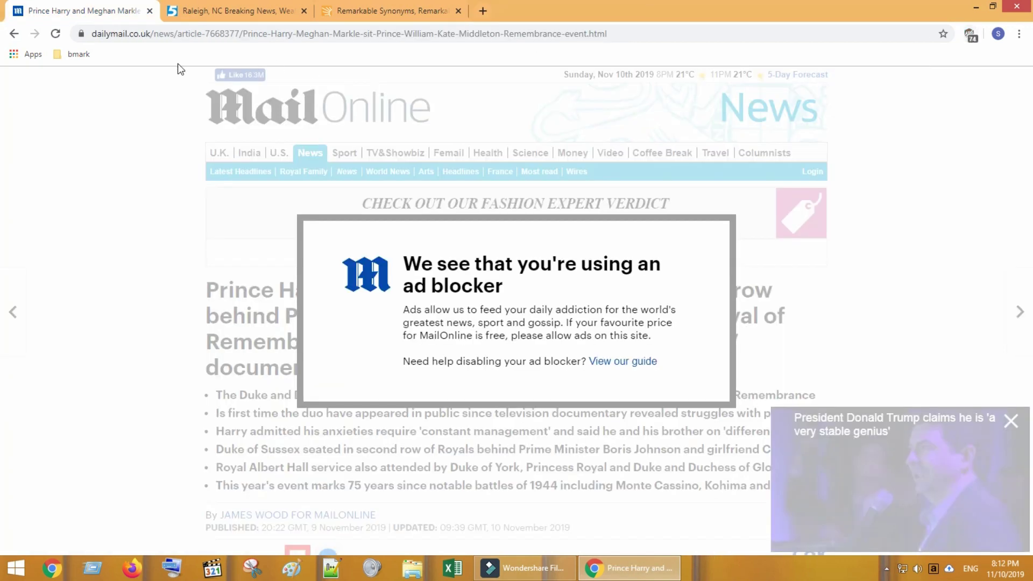
click(56, 34)
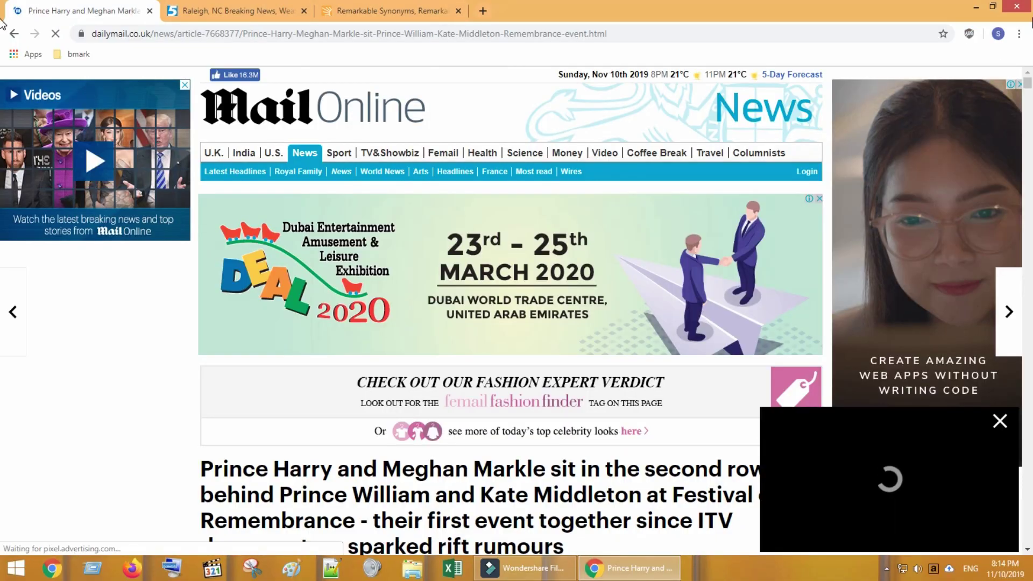
Toggle the Ad-Blocker extension off in Chrome's Extensions page and reload the article
click(1020, 34)
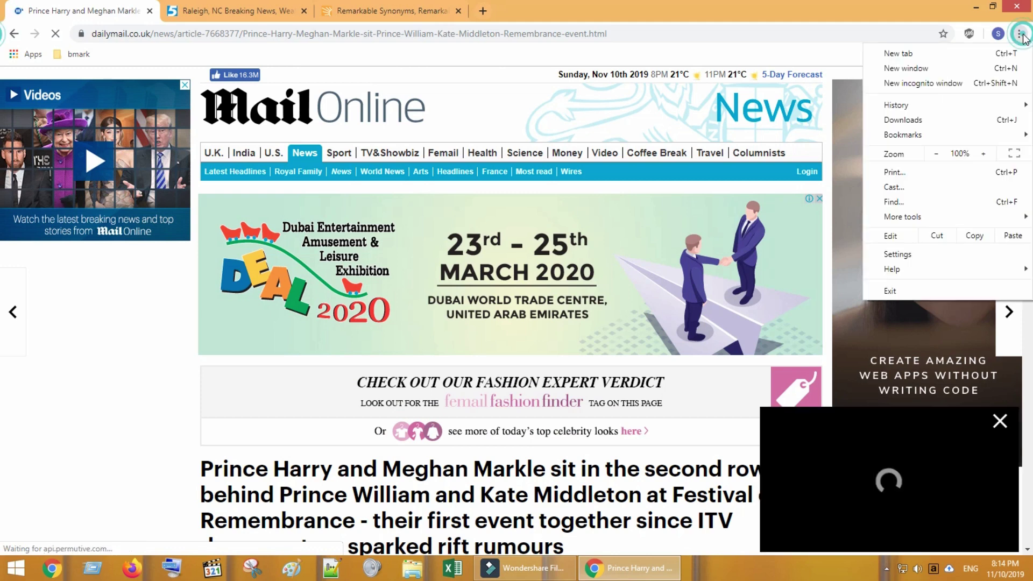
click(928, 260)
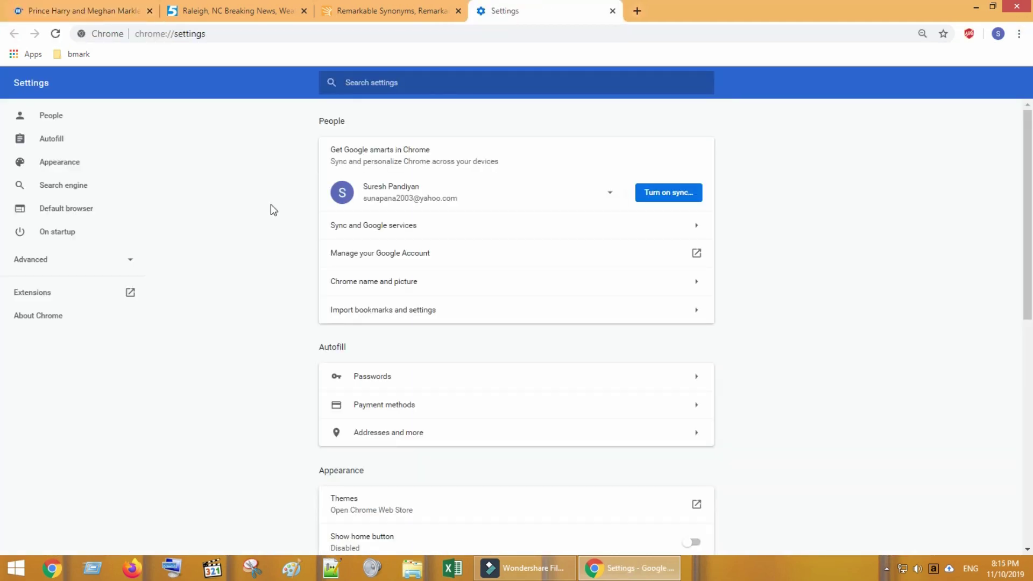
click(27, 297)
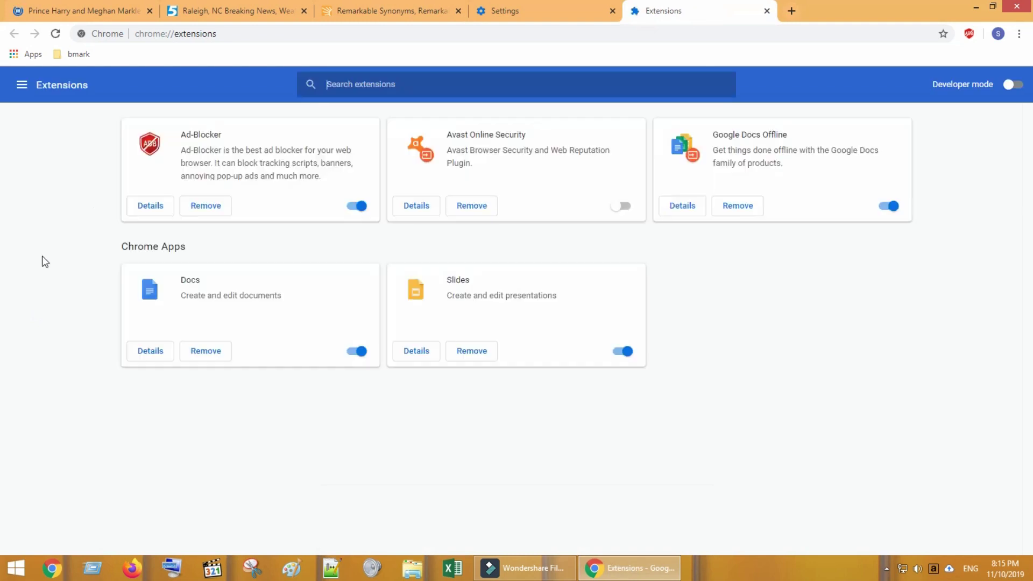
click(360, 206)
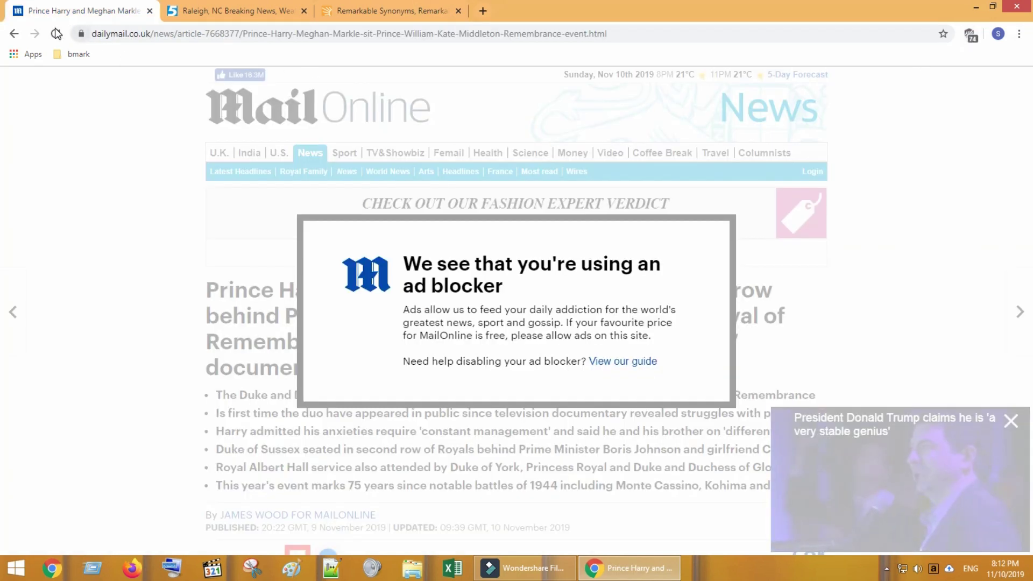
click(56, 34)
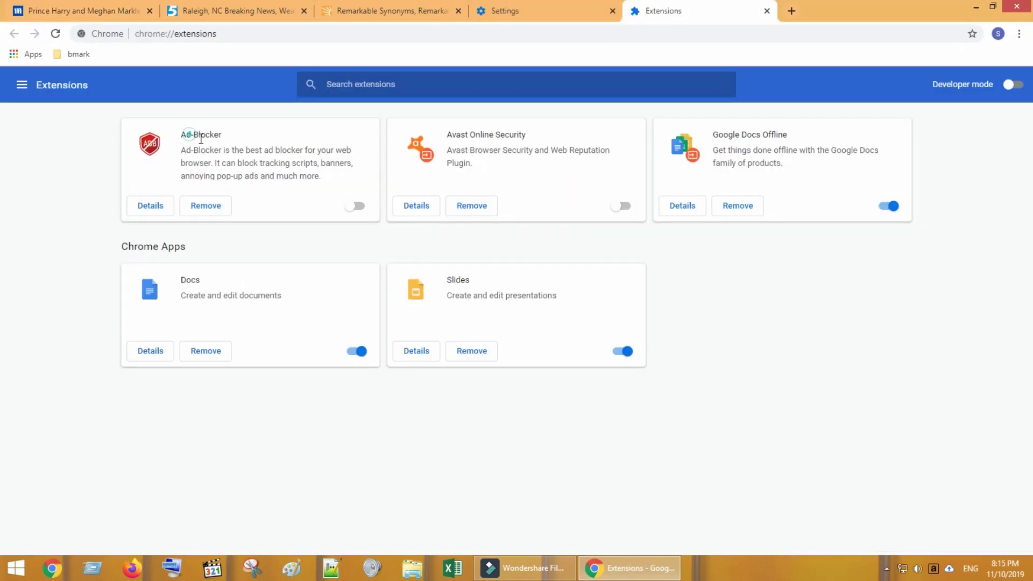
Remove the Ad-Blocker extension from Chrome, confirming the uninstall
drag(192, 135, 263, 164)
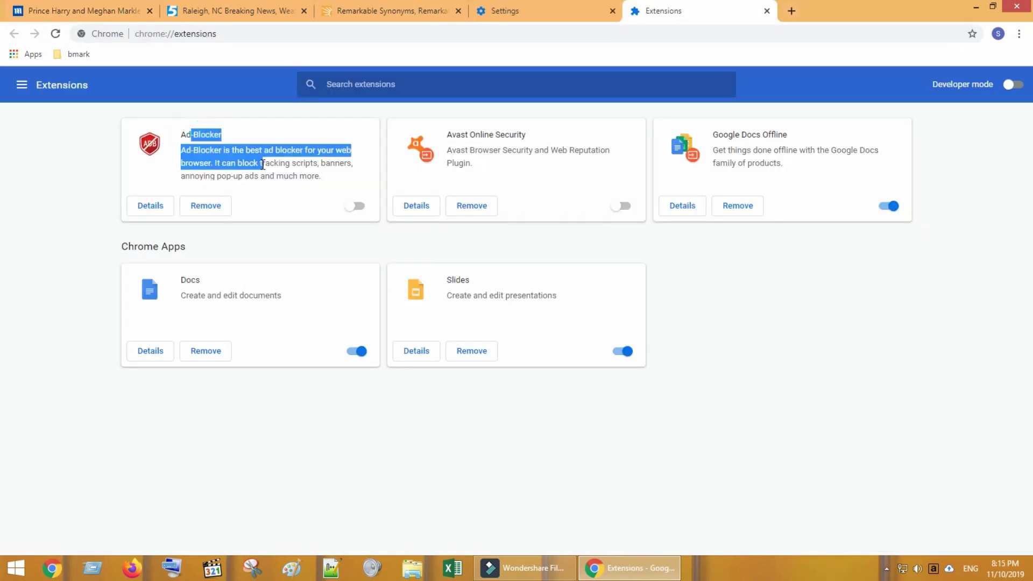
click(224, 208)
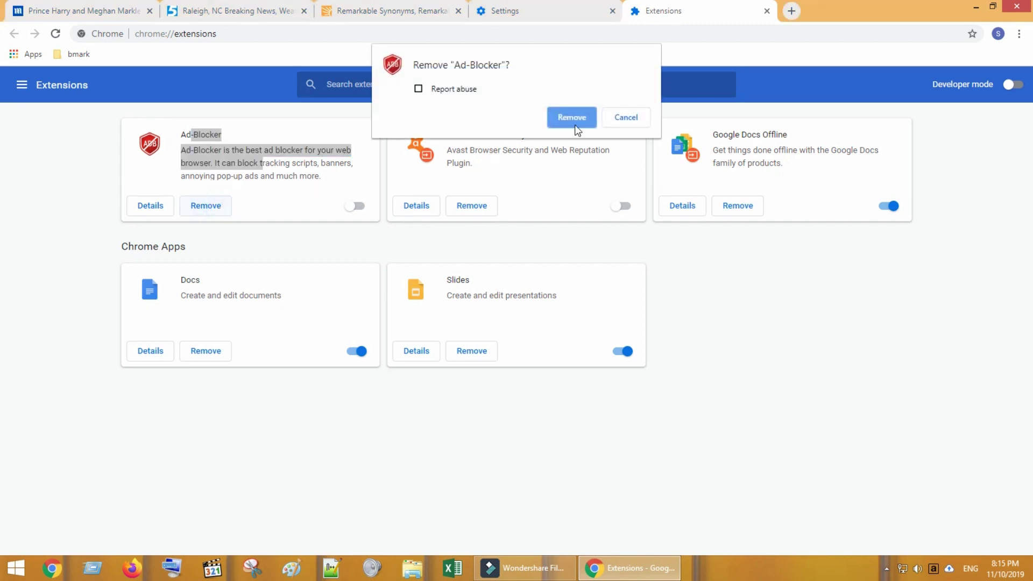
click(578, 120)
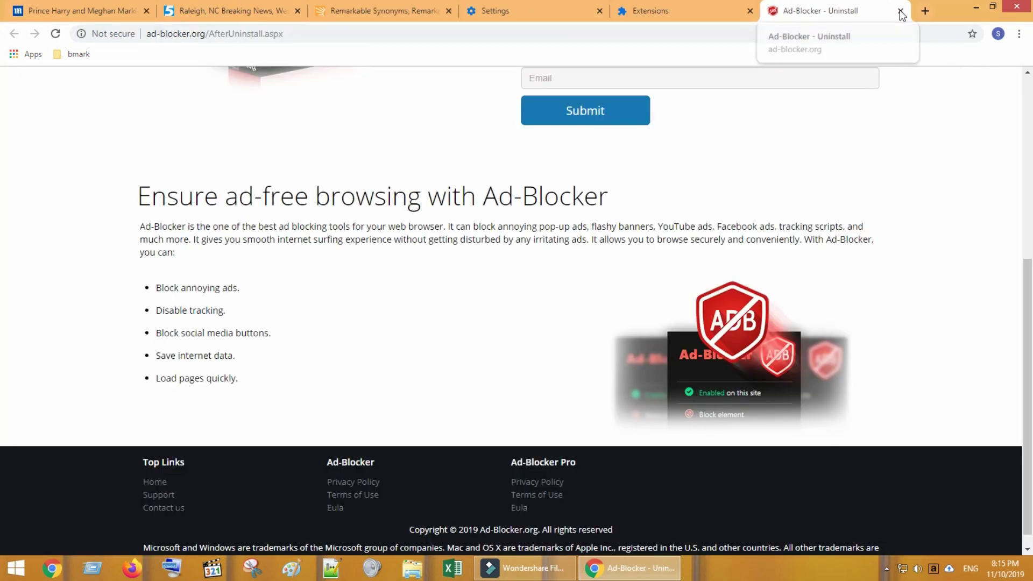
Close the uninstall, Extensions and Settings tabs to return to the Daily Mail article
click(899, 10)
click(767, 10)
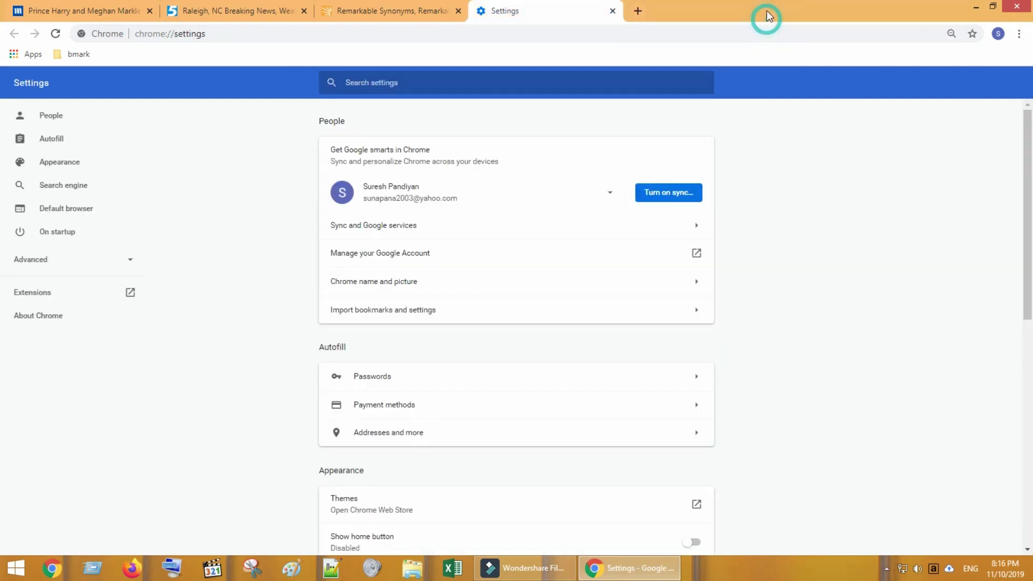
click(612, 11)
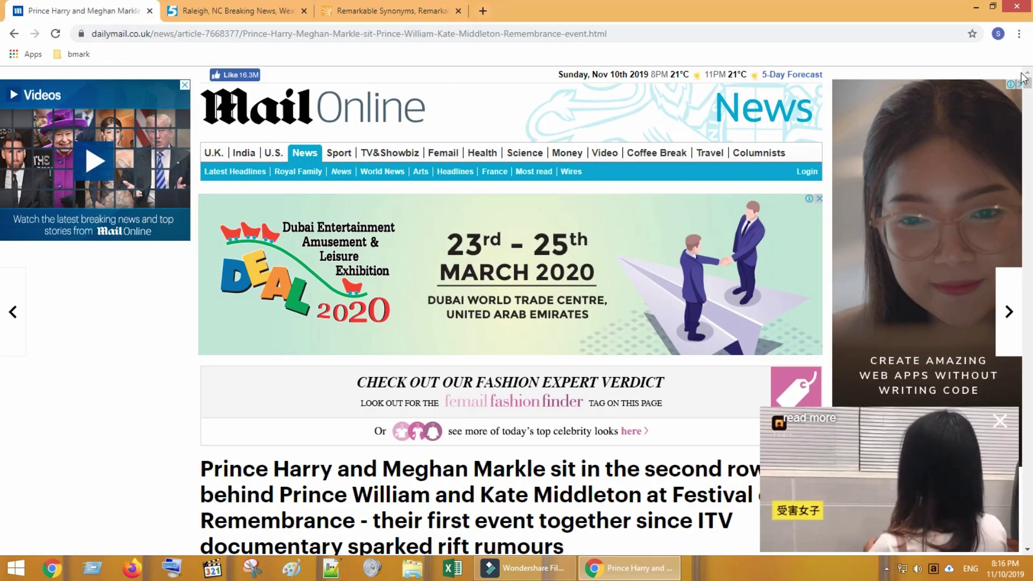